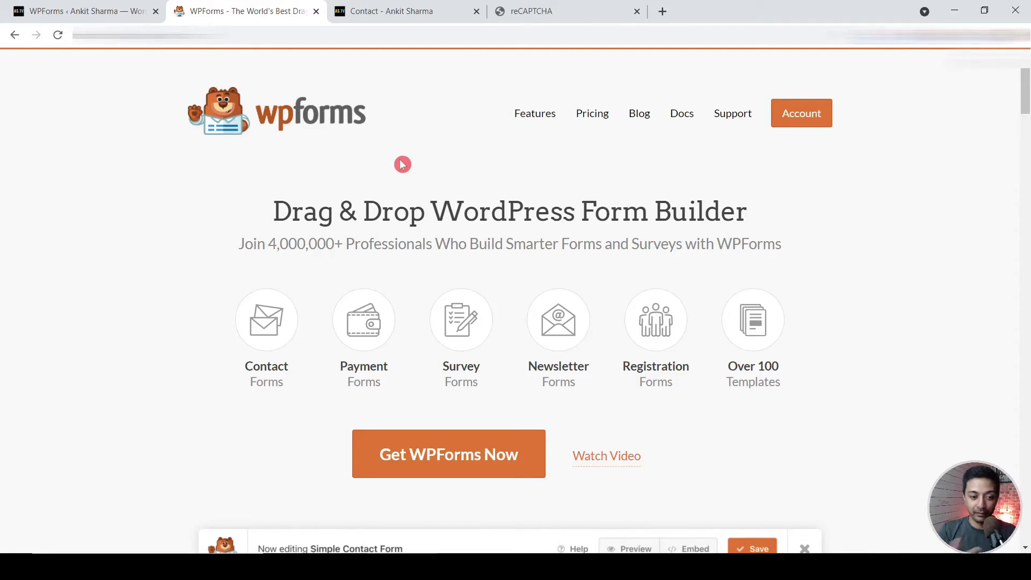
Step: Go back to the site's Contact page tab showing the 'Say Hi !!' form
left_click(403, 6)
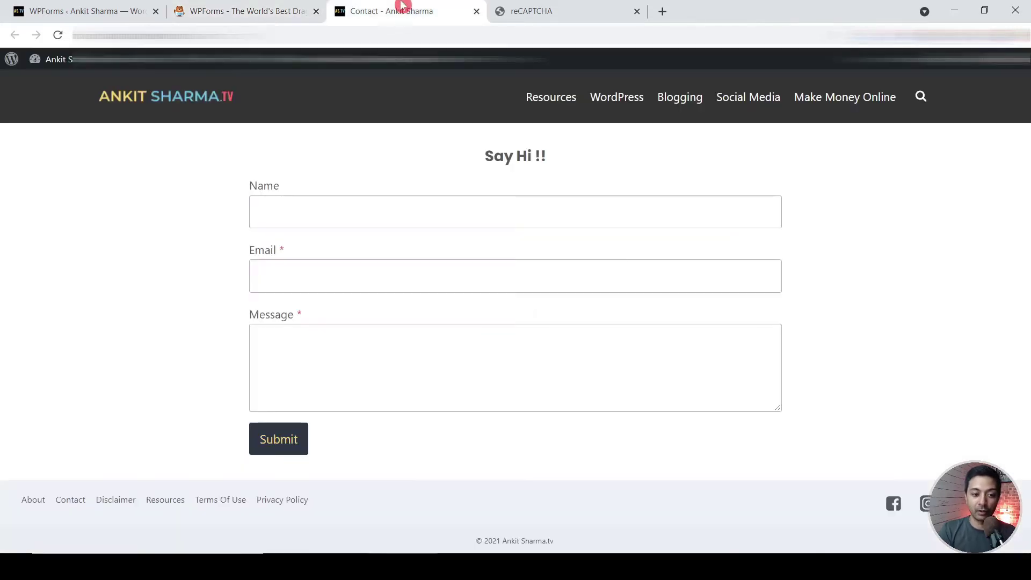
Step: Look over the WPForms plan prices on the pricing page, then close that tab
left_click(284, 5)
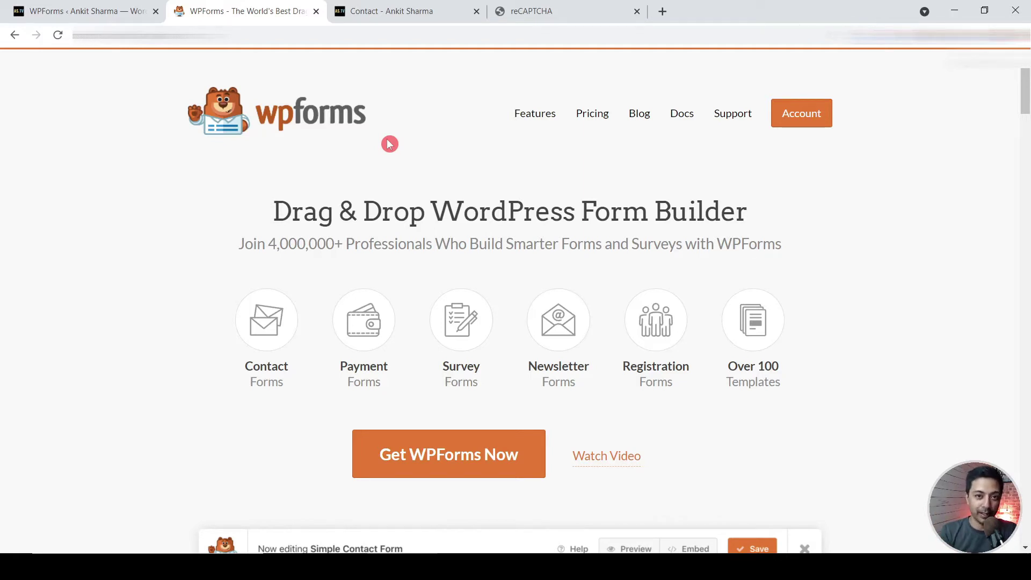
left_click(592, 113)
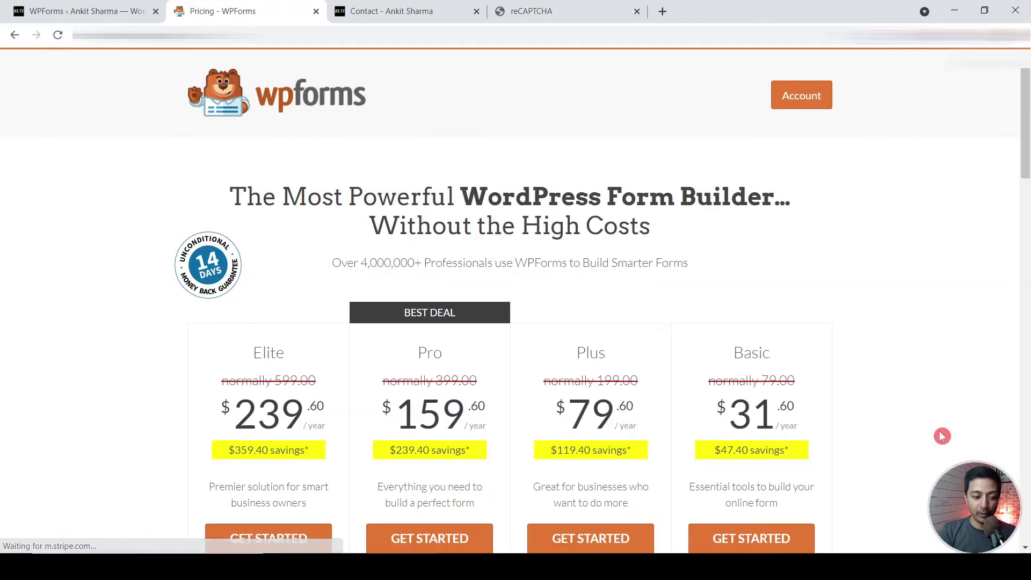
scroll(942, 436, "down", 3)
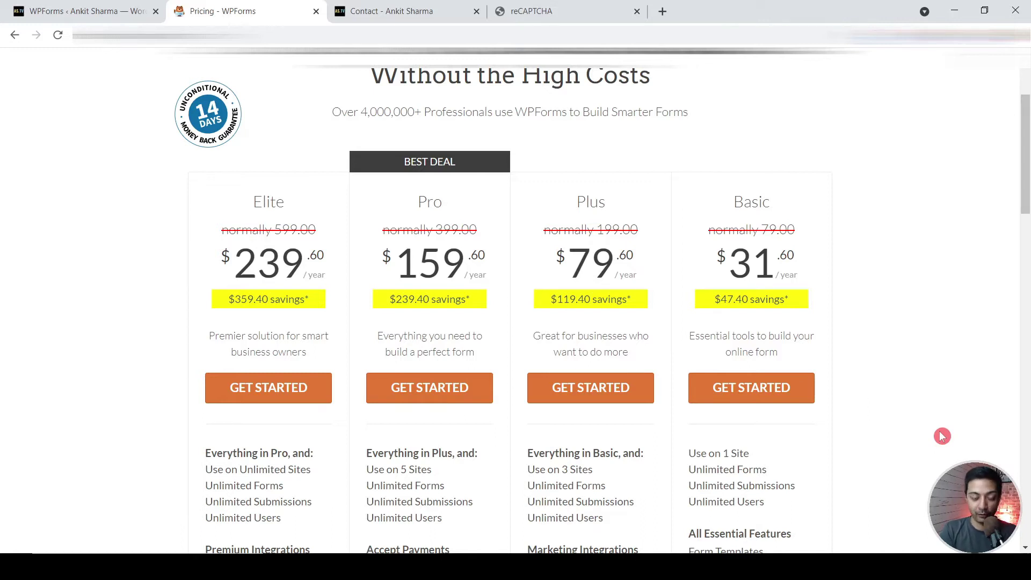
key("ctrl+w")
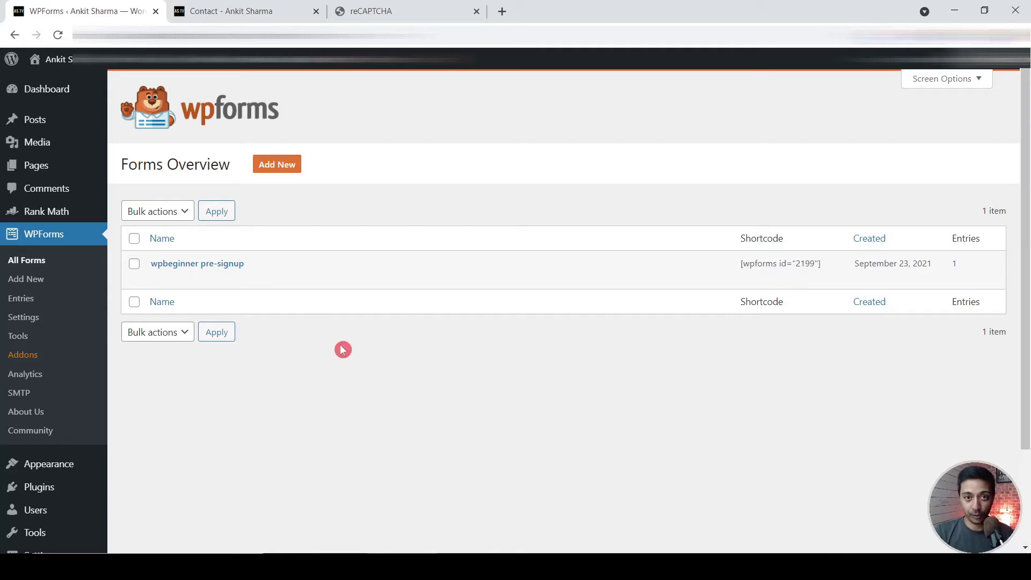
Step: In WPForms CAPTCHA settings, choose reCAPTCHA Checkbox v2 with its keys and save
left_click(24, 321)
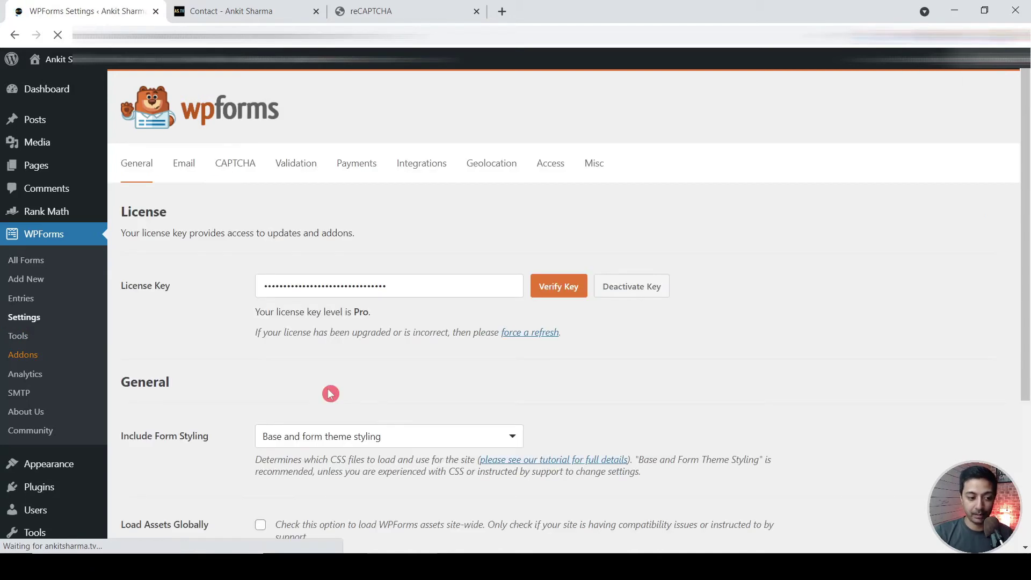
left_click(240, 170)
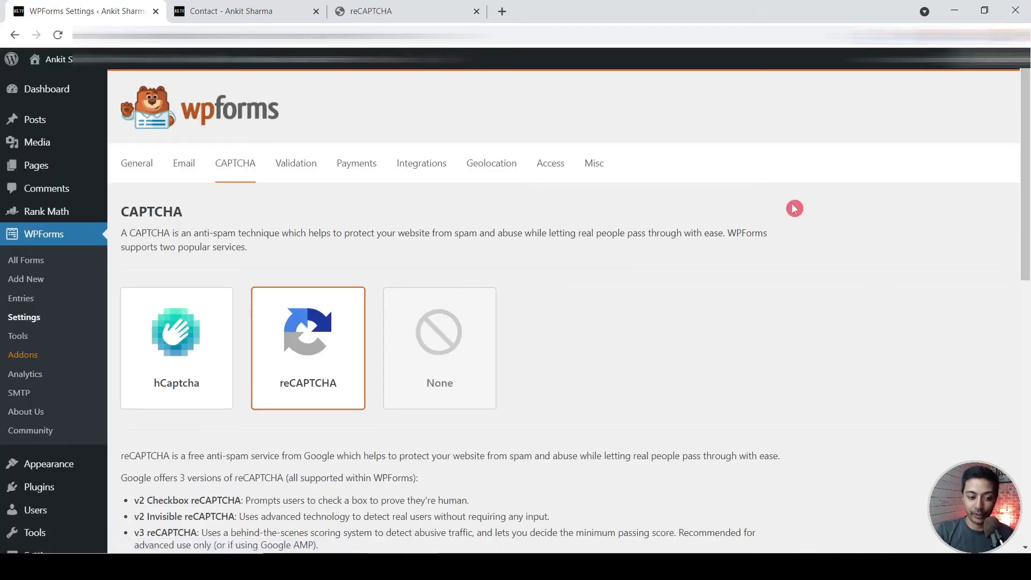
scroll(794, 208, "down", 7)
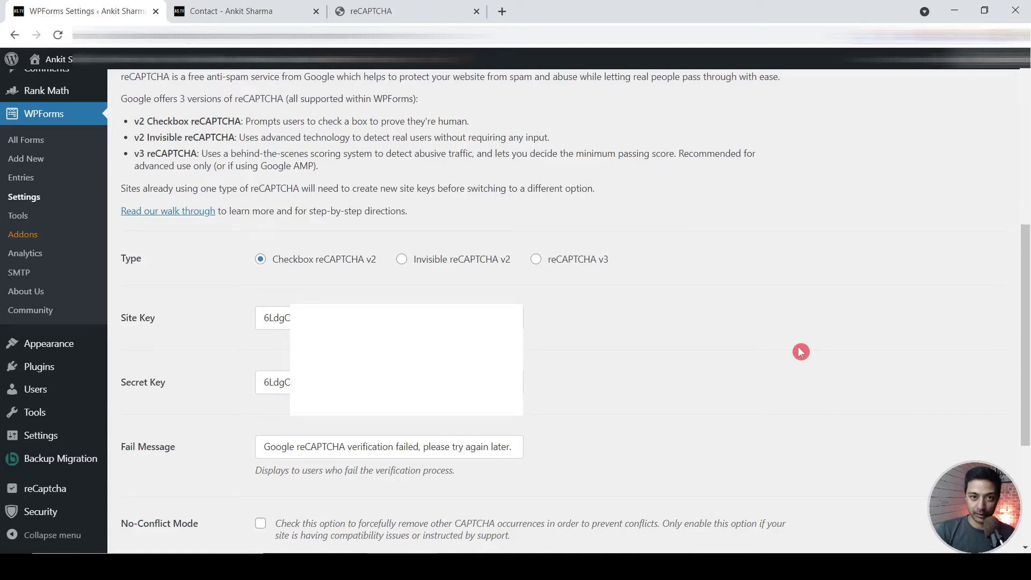
scroll(465, 408, "down", 4)
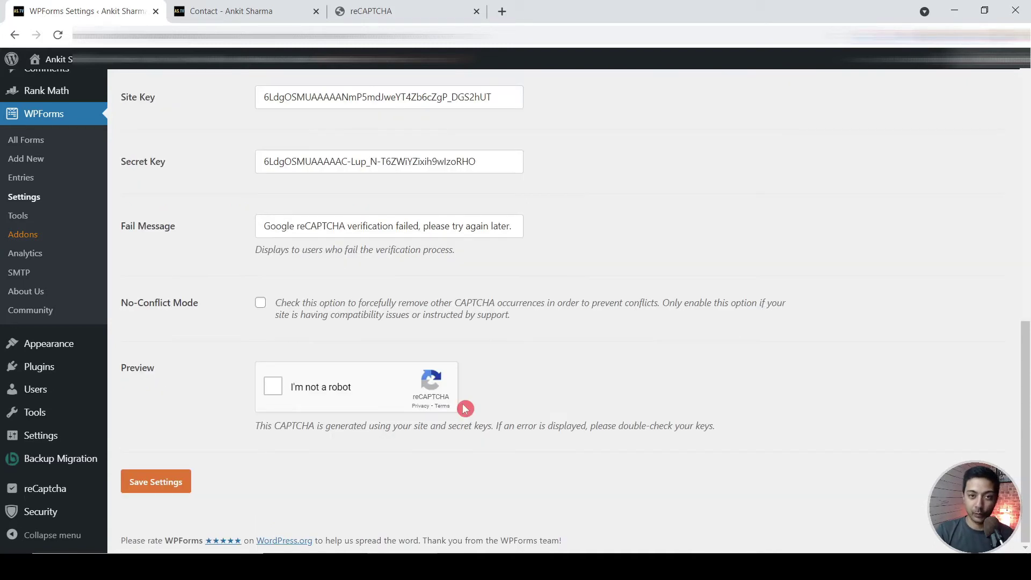
left_click(171, 484)
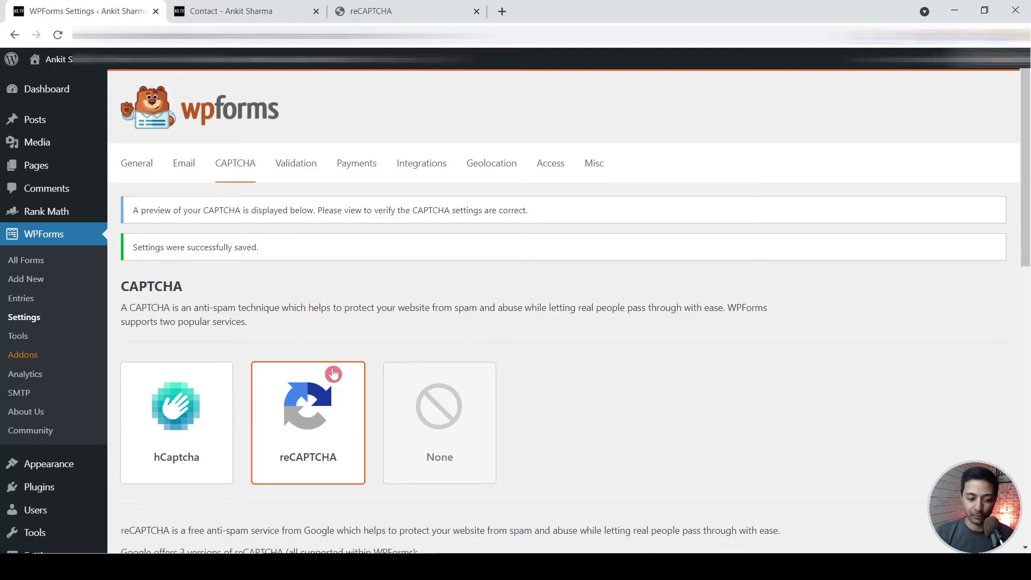
left_click(326, 353)
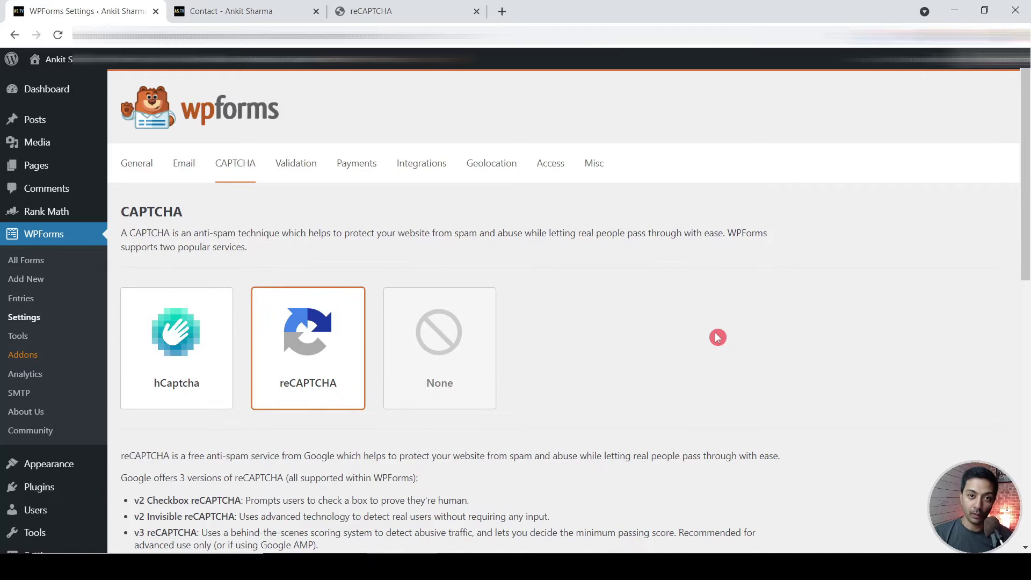
Step: Start a new form named 'Main Contact Form'
left_click(30, 263)
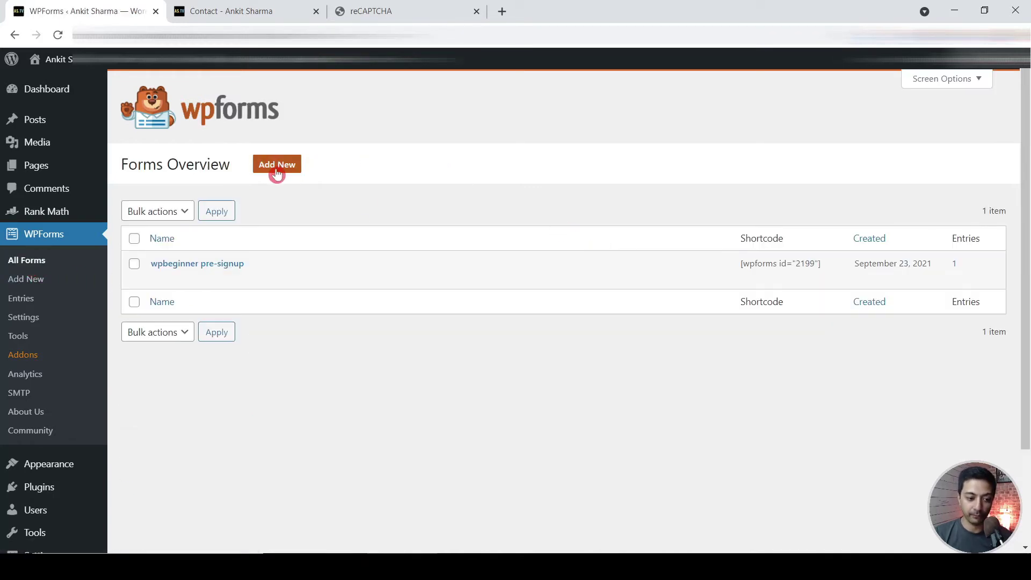
left_click(274, 168)
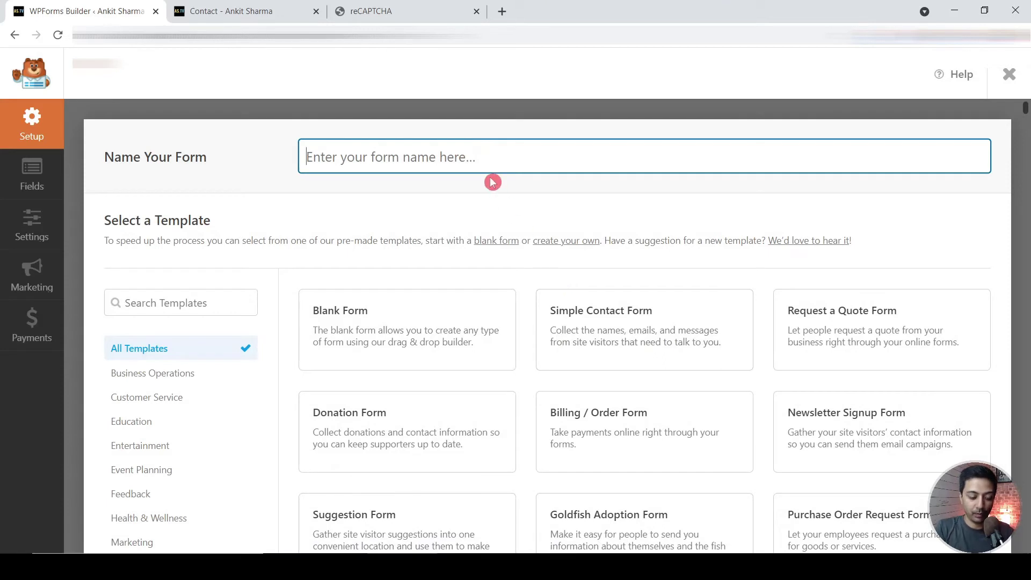
type("Main Contact Form")
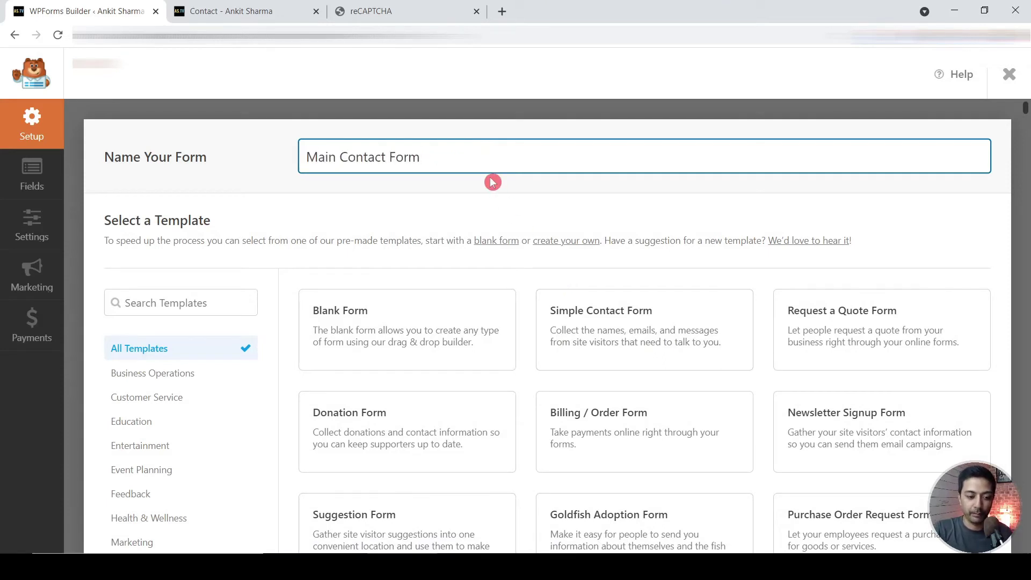
scroll(458, 384, "down", 1)
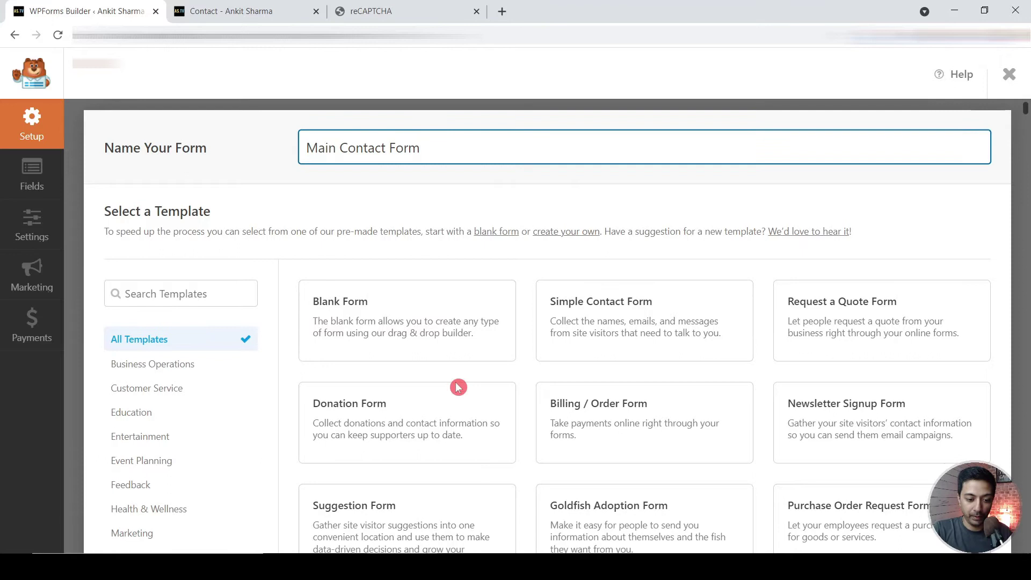
scroll(458, 384, "down", 2)
scroll(571, 405, "down", 2)
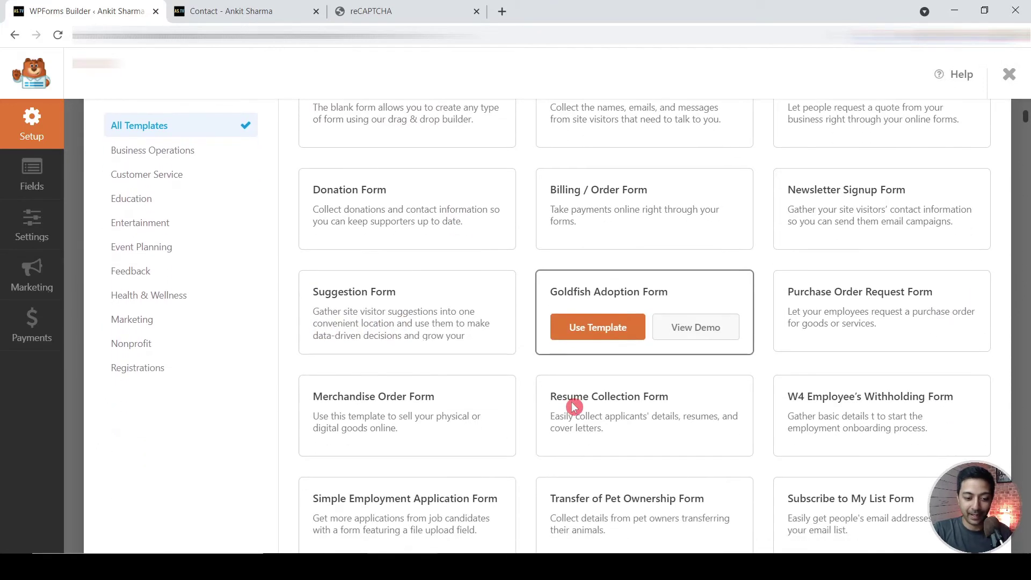
scroll(573, 406, "down", 5)
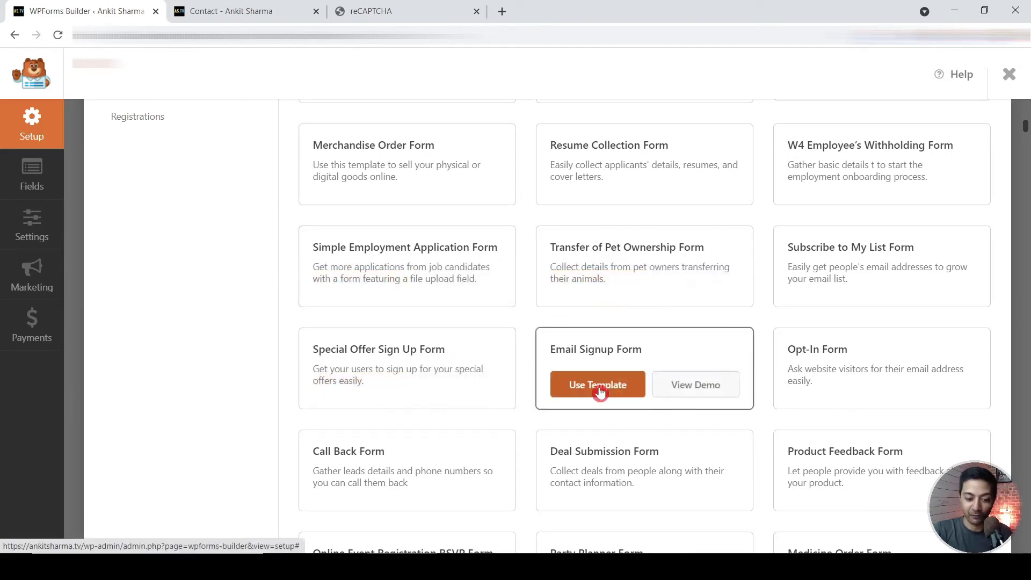
scroll(797, 378, "down", 1)
scroll(797, 377, "down", 14)
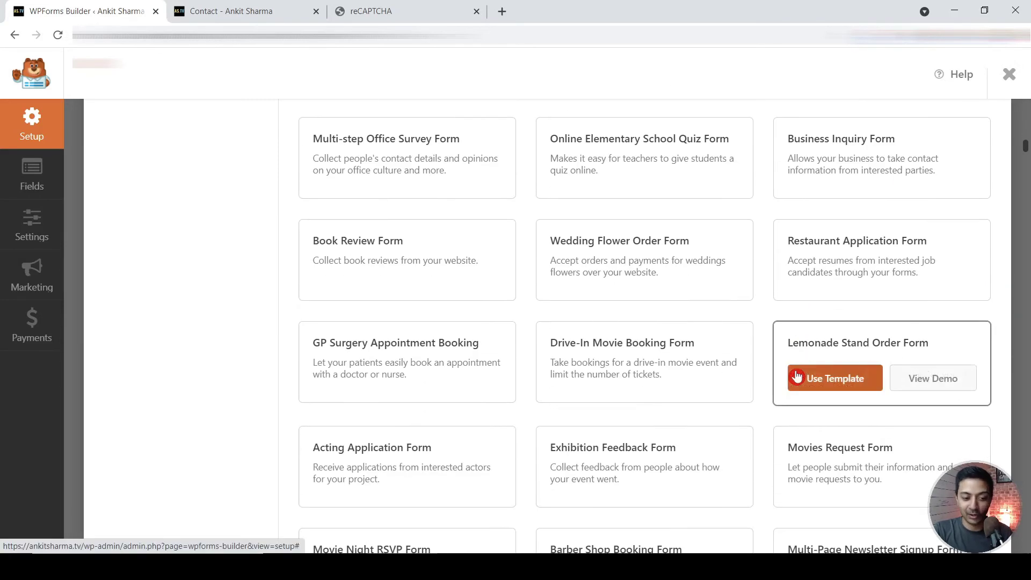
scroll(796, 377, "up", 15)
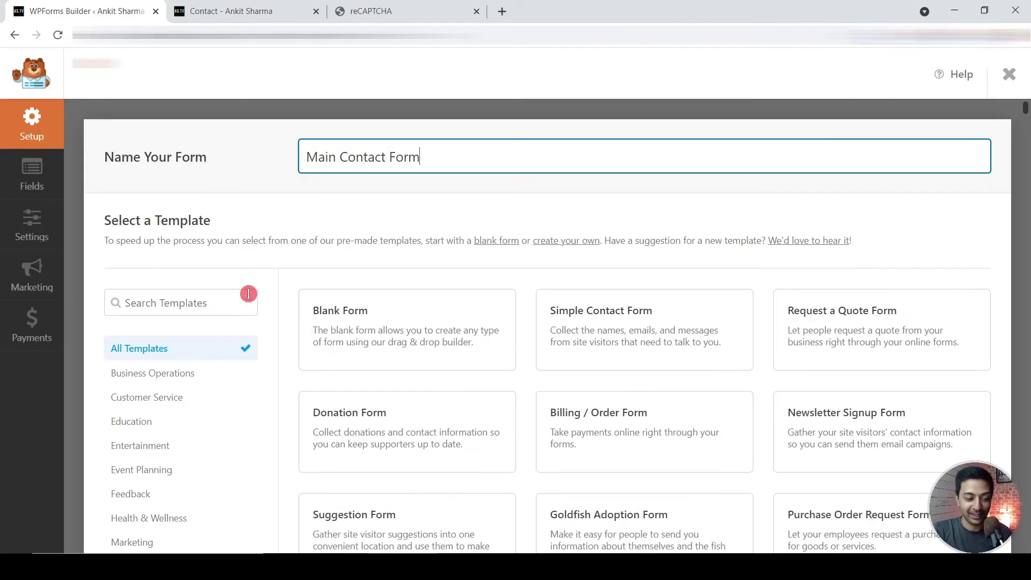
Step: Search templates for 'contact' and use the Simple Contact Form template
left_click(241, 297)
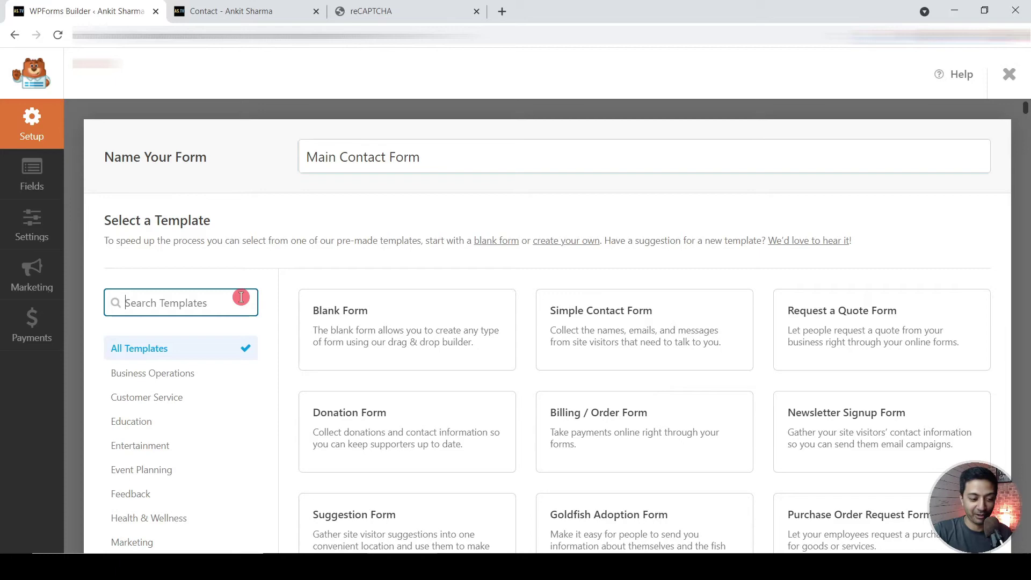
type("con")
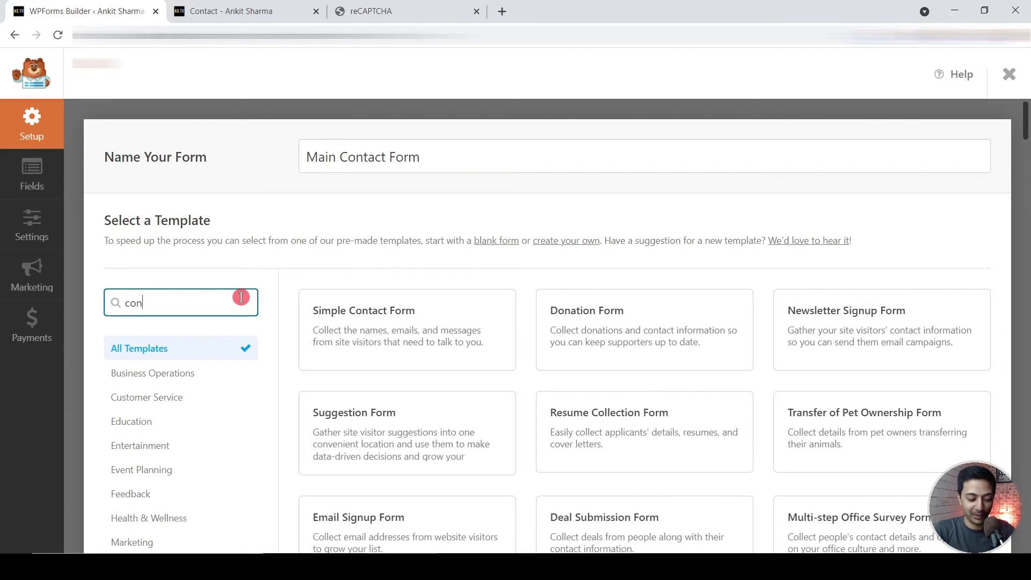
type("tact")
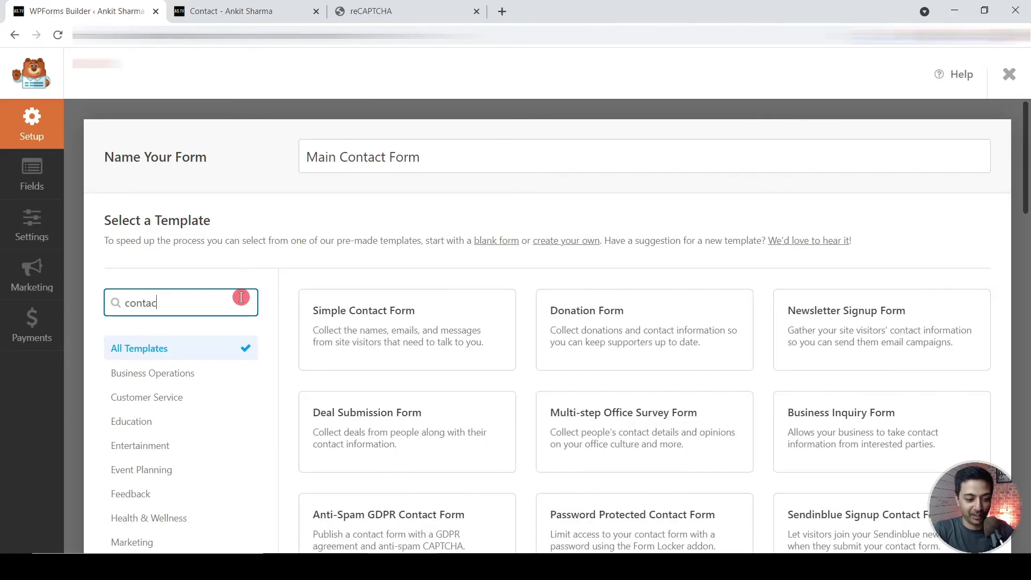
mouse_move(460, 321)
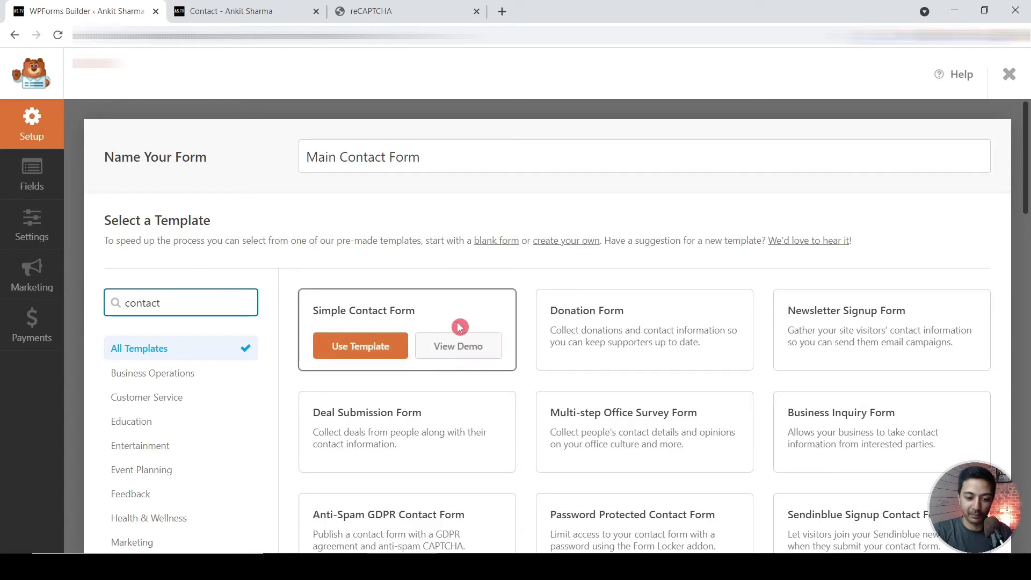
left_click(382, 347)
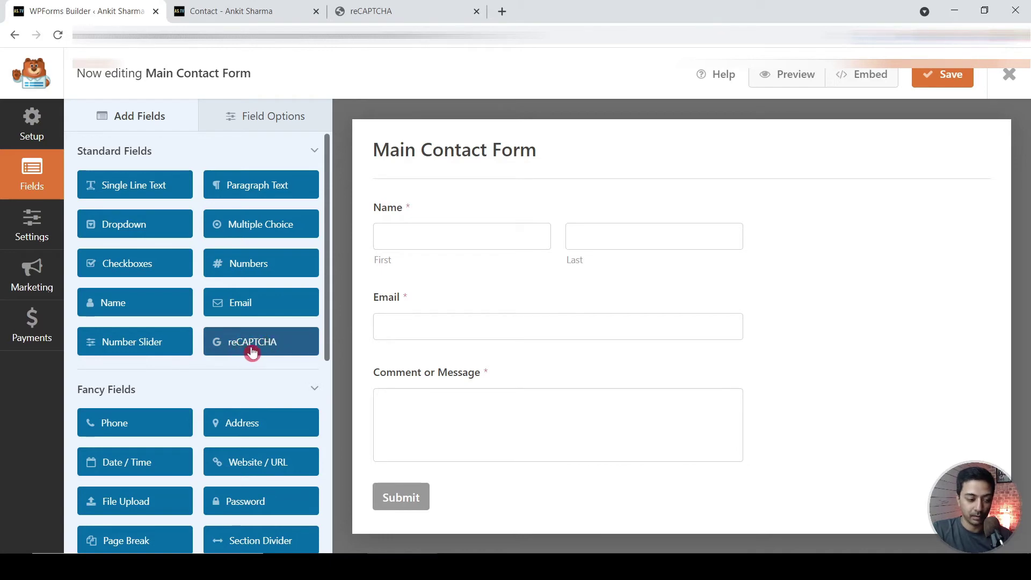
Step: Add the reCAPTCHA field to Main Contact Form, acknowledge the notice, and save the form
left_click(247, 339)
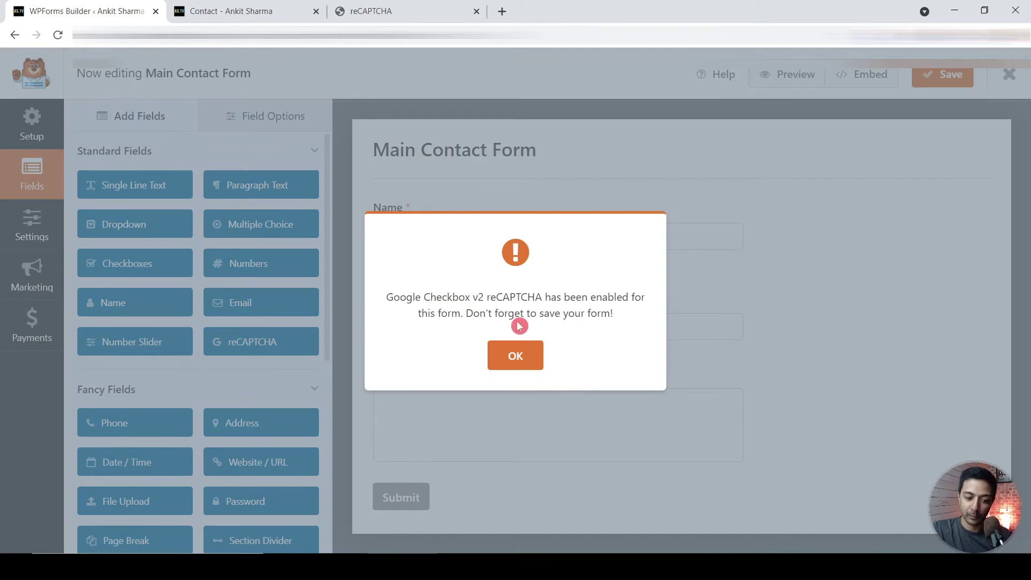
left_click(514, 355)
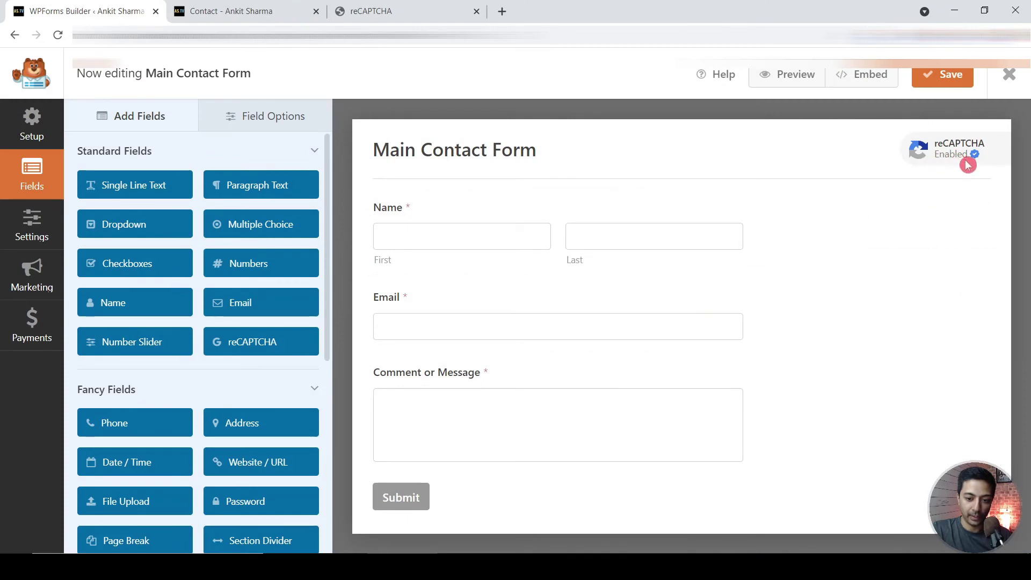
left_click(940, 85)
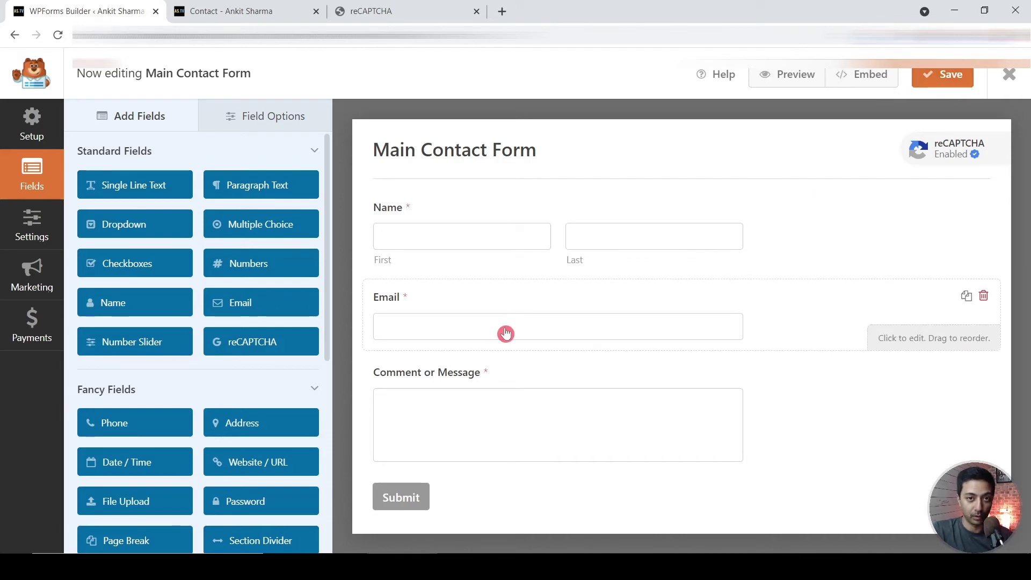
left_click(31, 226)
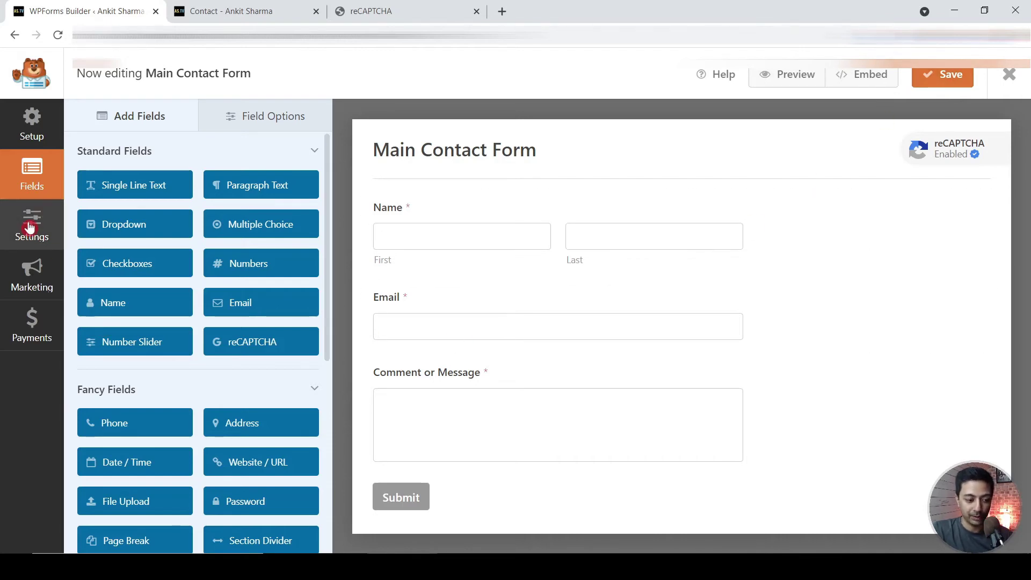
Step: Scroll through the form's settings to review the default notification email details
scroll(451, 313, "down", 2)
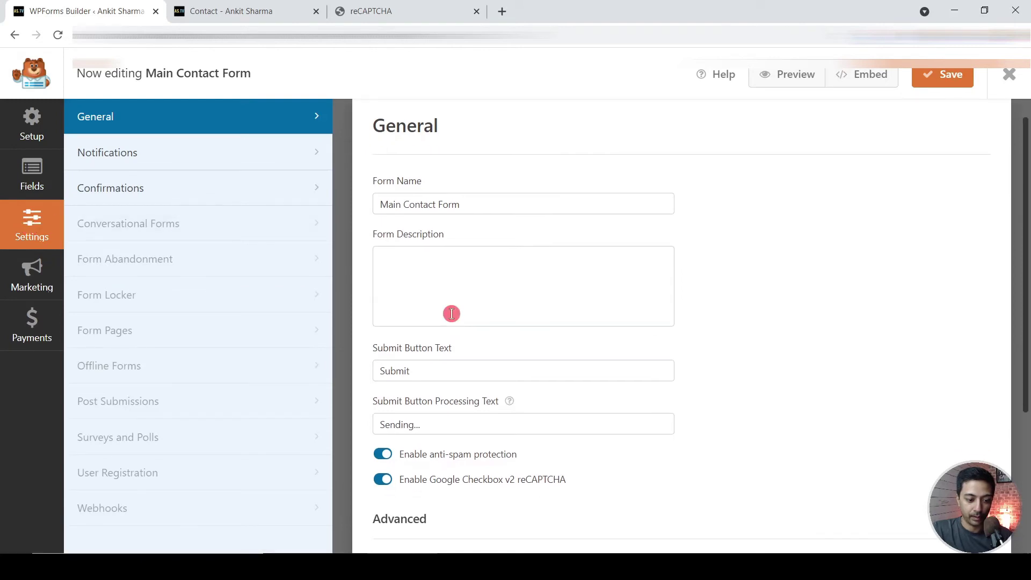
scroll(452, 313, "down", 1)
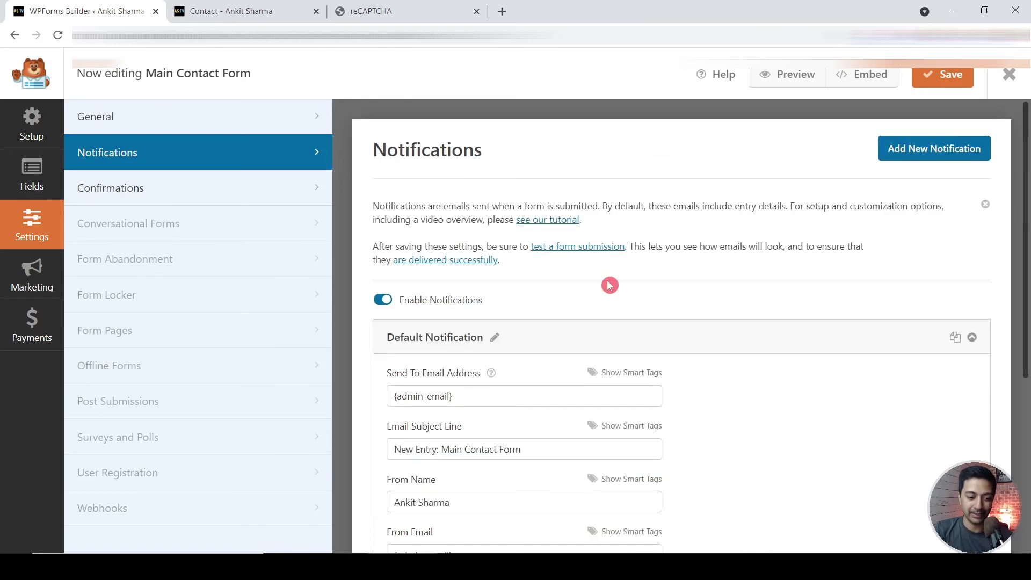
scroll(609, 277, "down", 4)
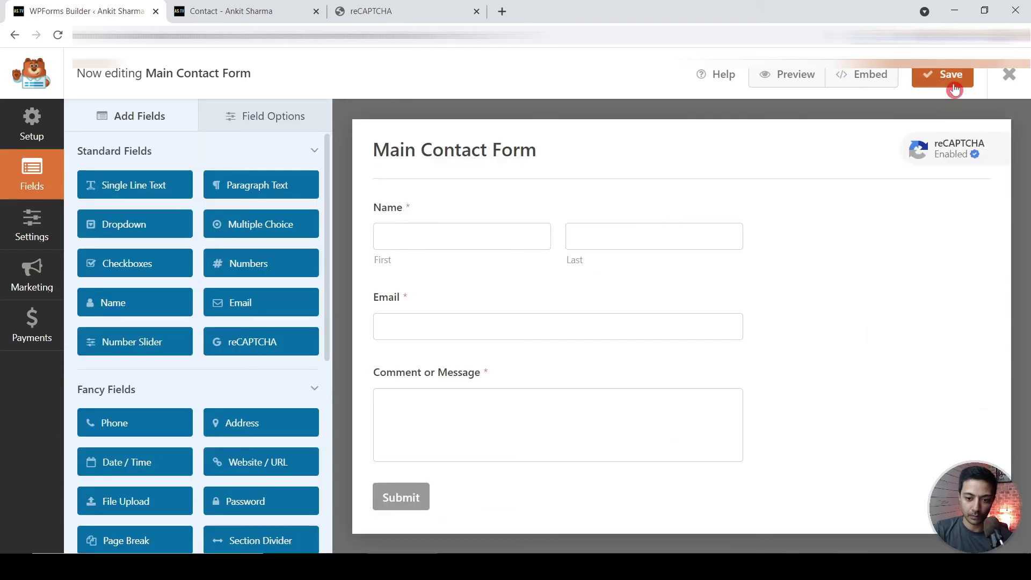
Step: Save the form and copy its embed shortcode [wpforms id="2203" title="false"]
left_click(955, 88)
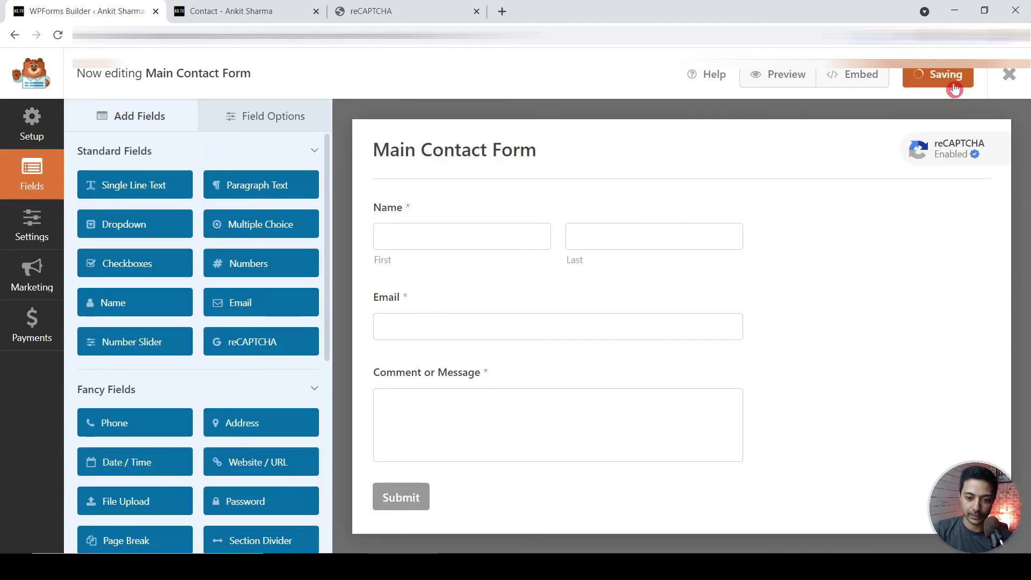
left_click(880, 87)
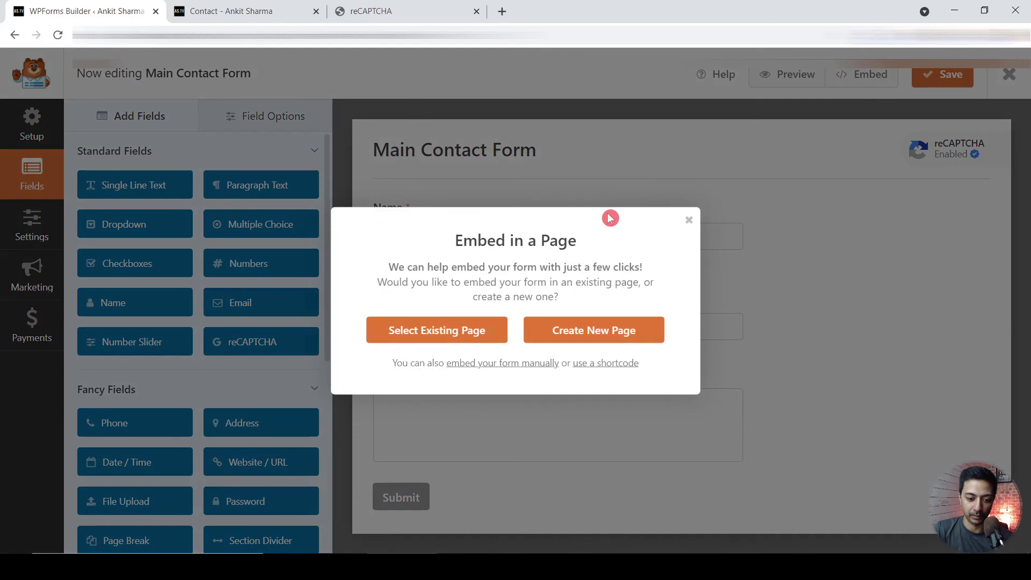
left_click(597, 367)
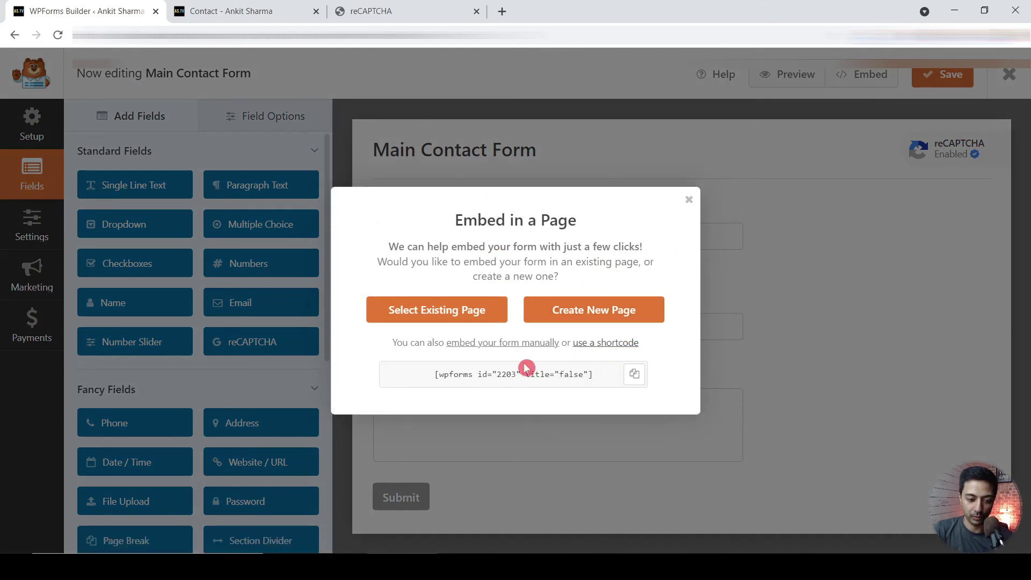
left_click(632, 374)
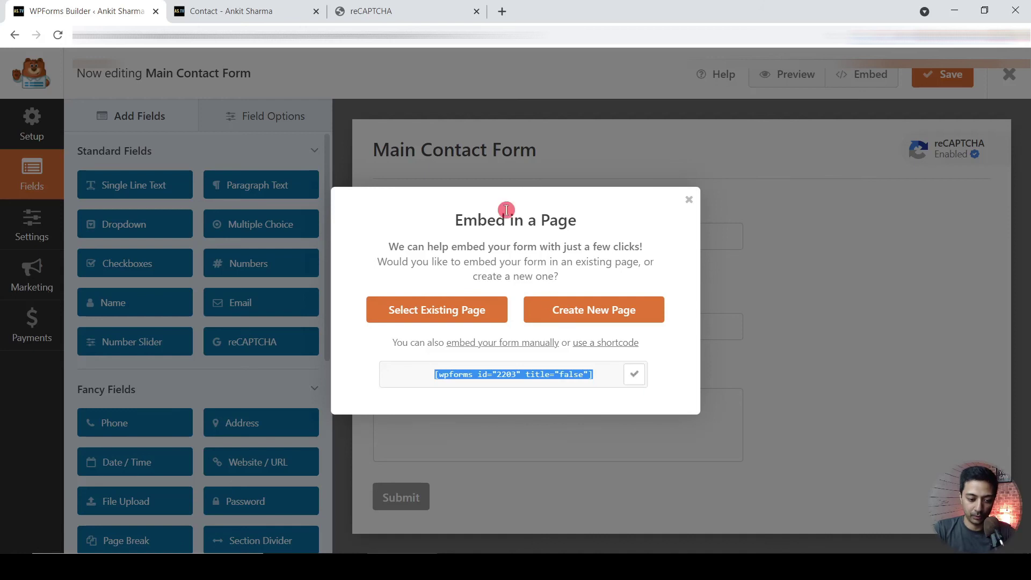
left_click(247, 11)
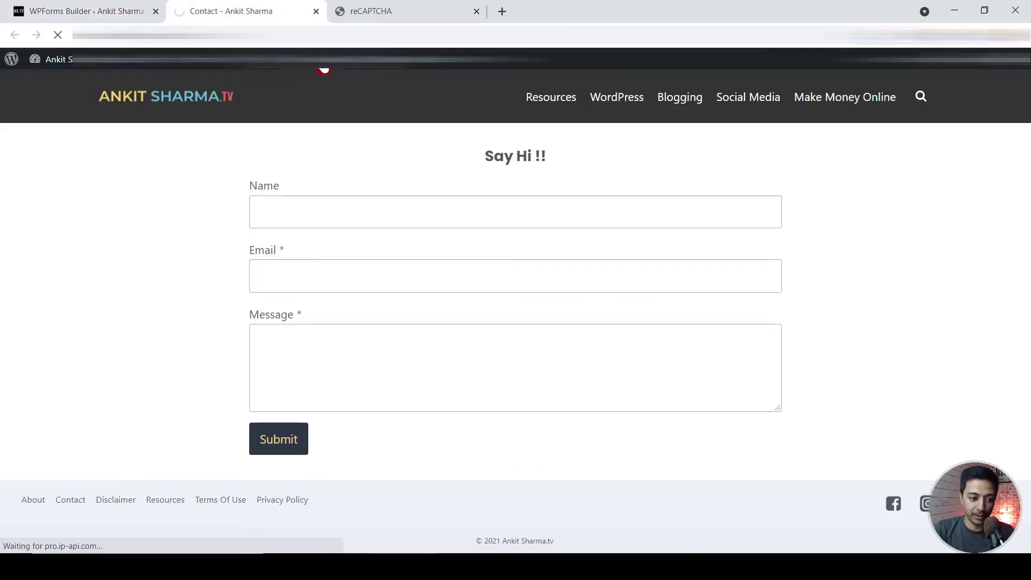
Step: Replace the Contact page's old form block with a Shortcode block holding the pasted shortcode
left_click(160, 235)
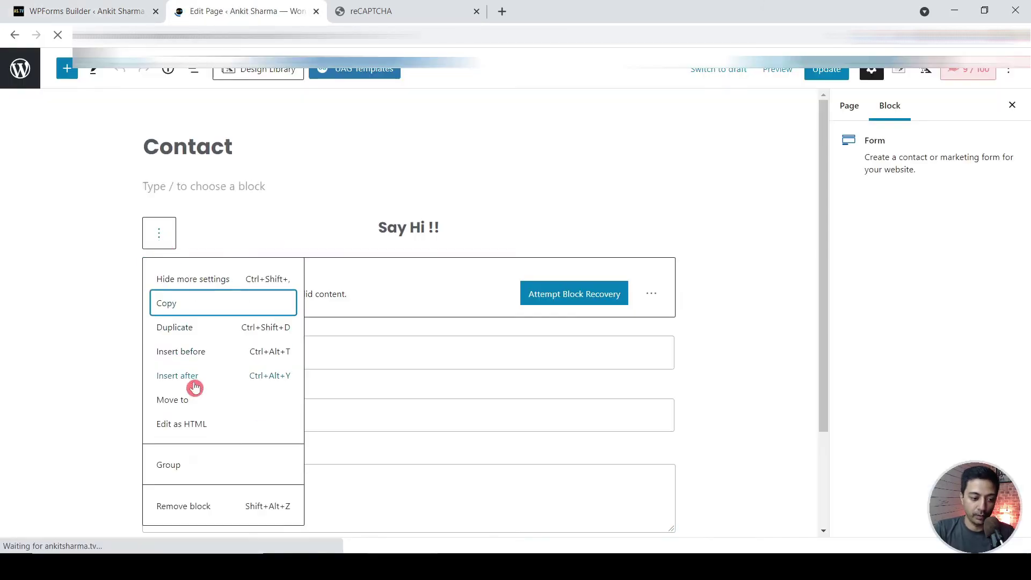
left_click(177, 506)
type("/")
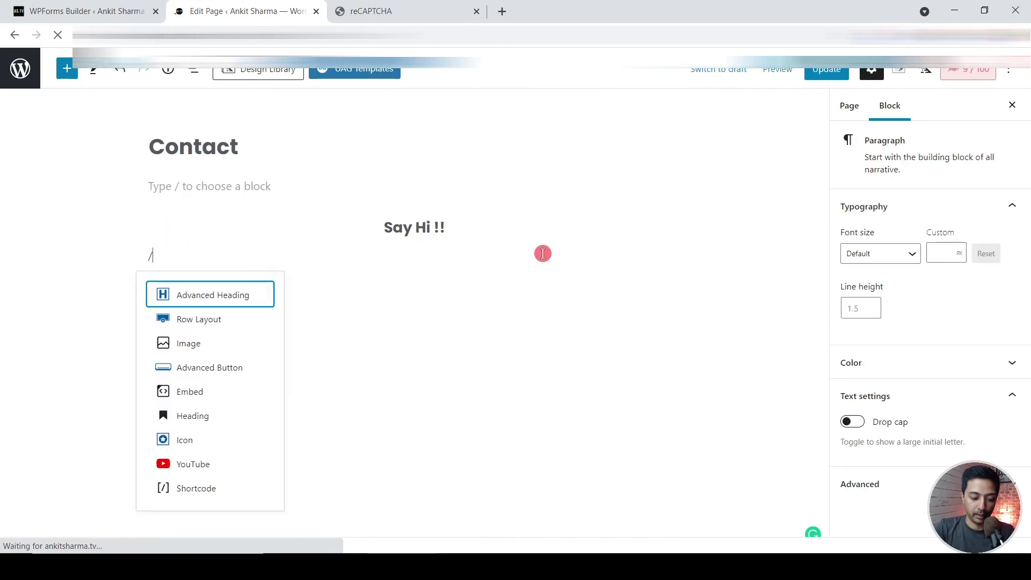
type("sho")
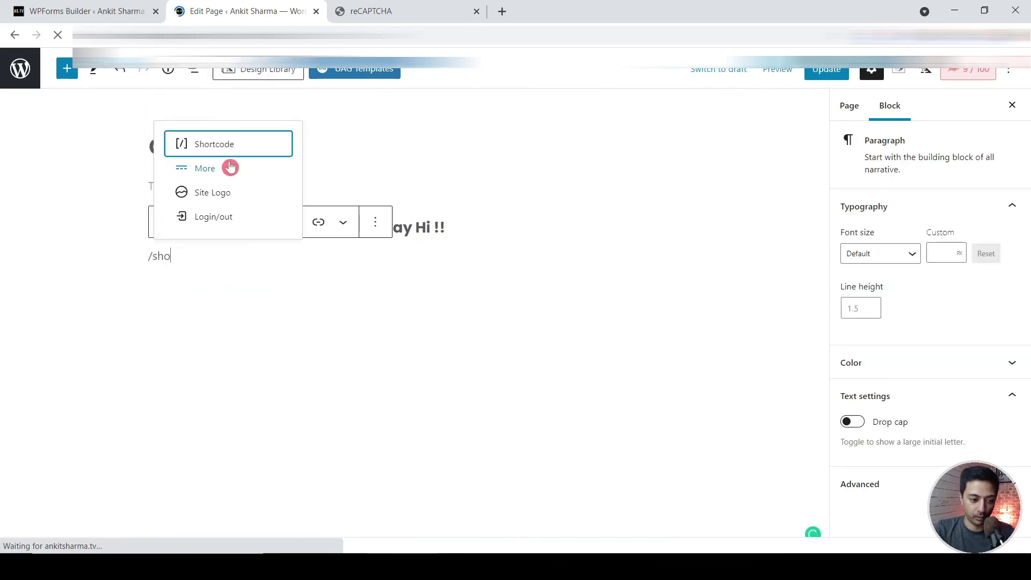
left_click(230, 144)
key("ctrl+v")
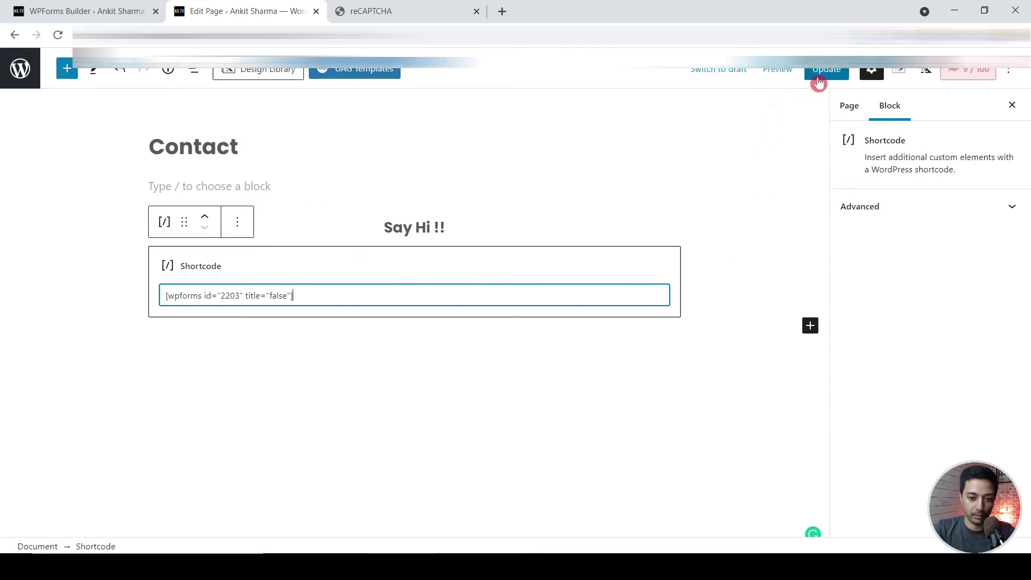
Step: Update the Contact page and view the live page in a new tab
left_click(822, 73)
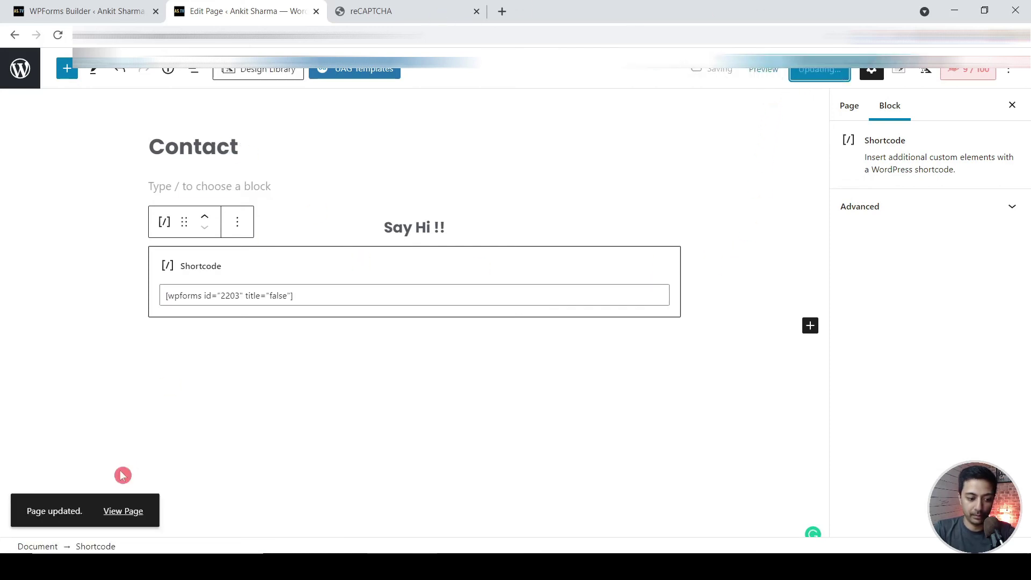
right_click(122, 508)
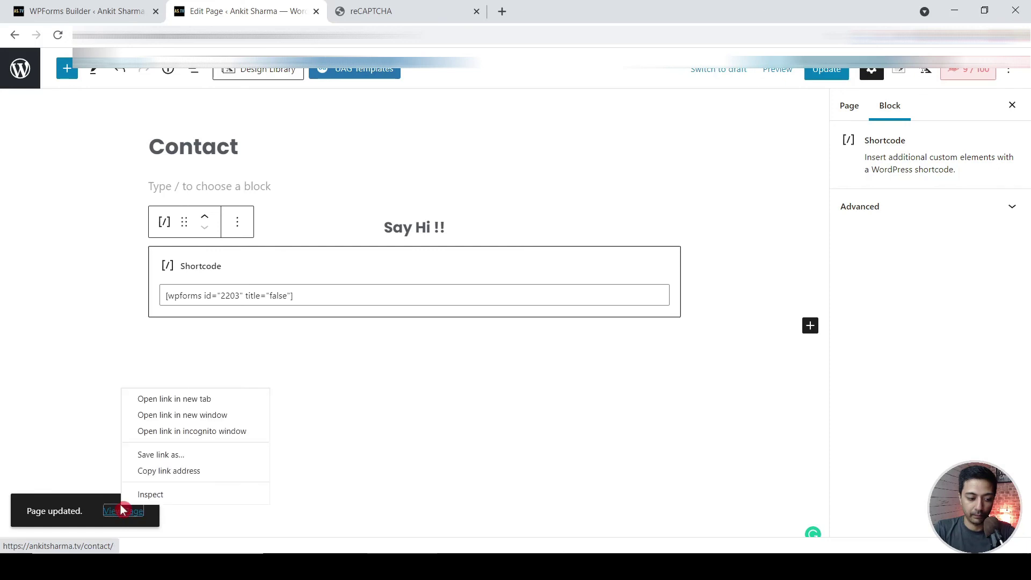
left_click(192, 404)
left_click(421, 10)
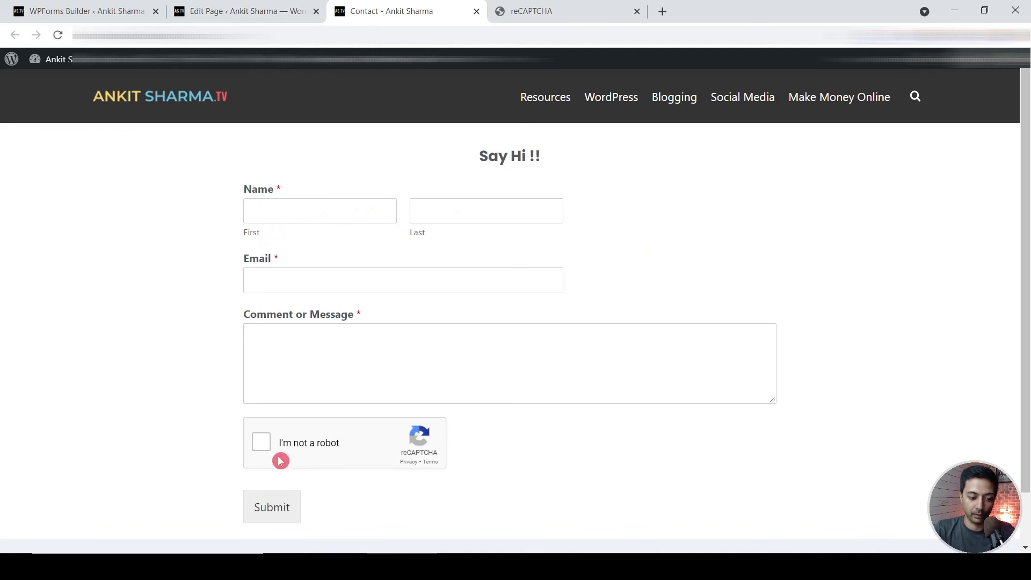
Step: Tick the 'I'm not a robot' reCAPTCHA checkbox on the live Contact form
left_click(307, 453)
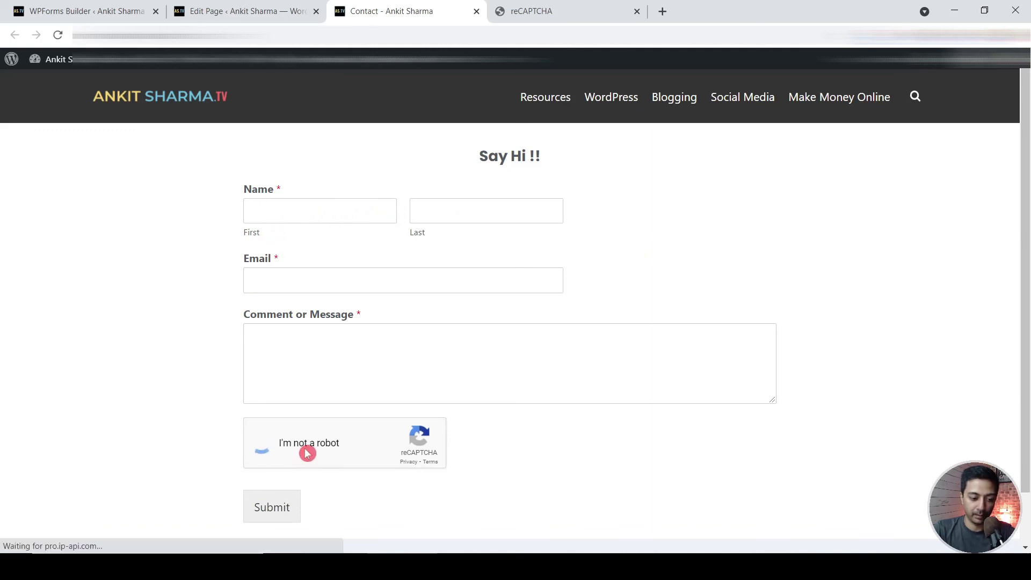